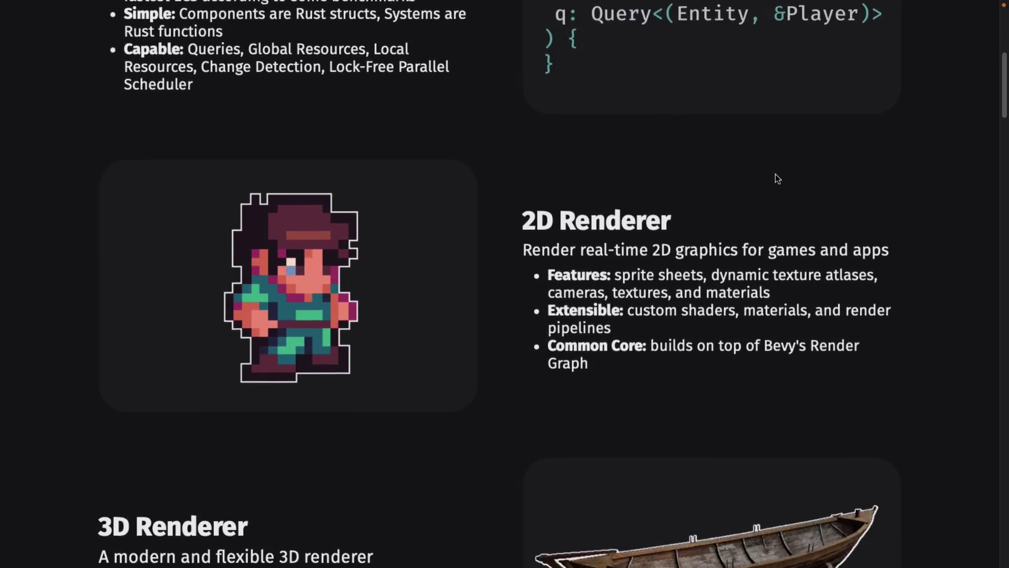
{"action": "scroll", "coordinate": [776, 179], "scroll_direction": "down", "scroll_amount": 1}
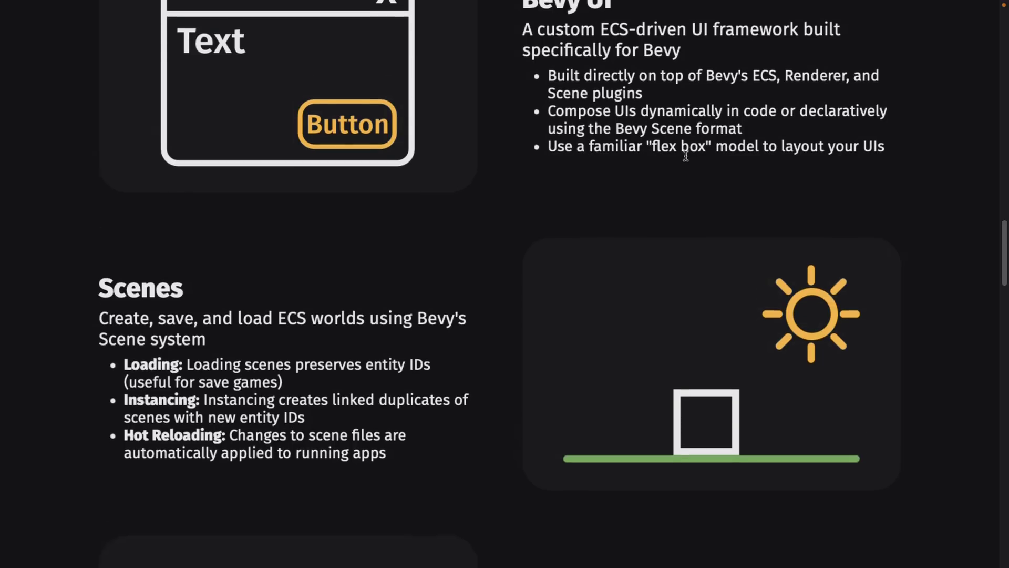
{"action": "scroll", "coordinate": [685, 154], "scroll_direction": "down", "scroll_amount": 2}
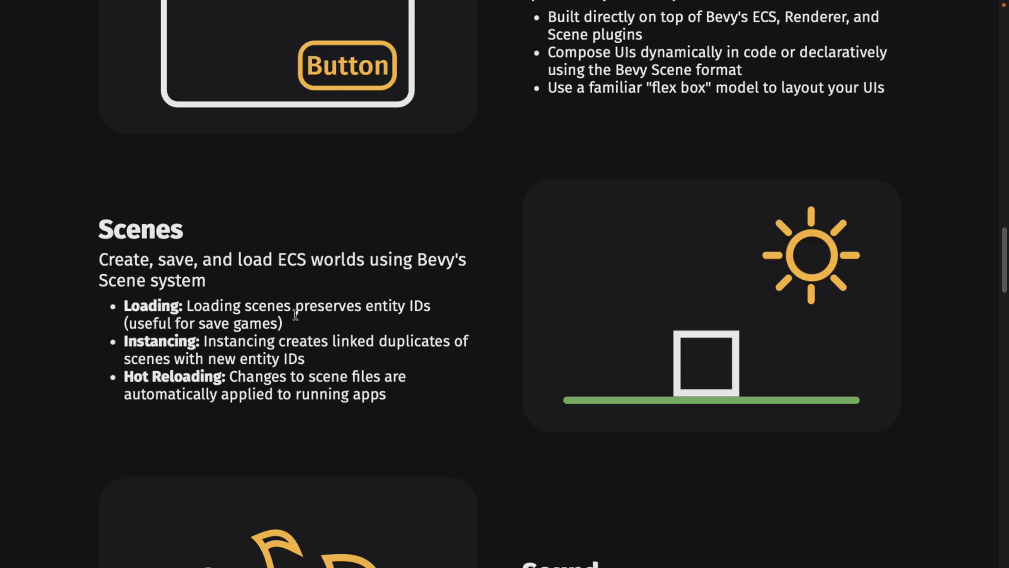
{"action": "scroll", "coordinate": [296, 315], "scroll_direction": "down", "scroll_amount": 1}
{"action": "scroll", "coordinate": [318, 313], "scroll_direction": "down", "scroll_amount": 4}
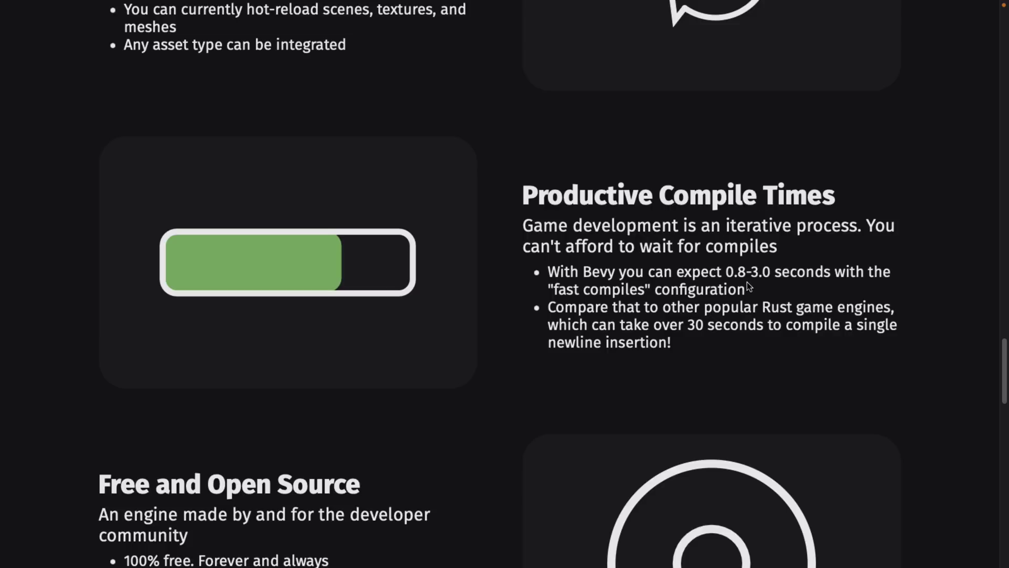
{"action": "scroll", "coordinate": [747, 284], "scroll_direction": "down", "scroll_amount": 2}
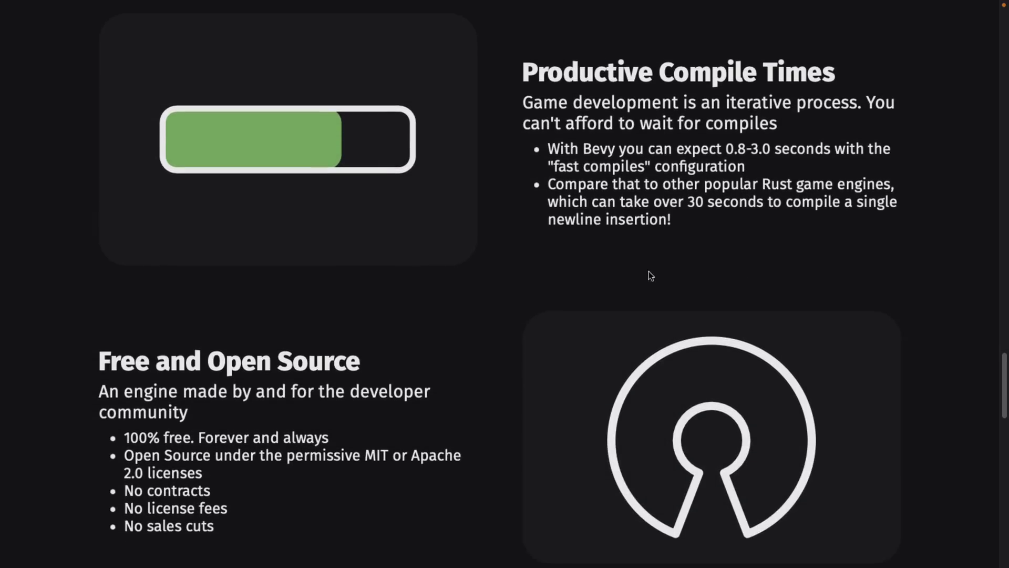
{"action": "scroll", "coordinate": [614, 285], "scroll_direction": "down", "scroll_amount": 3}
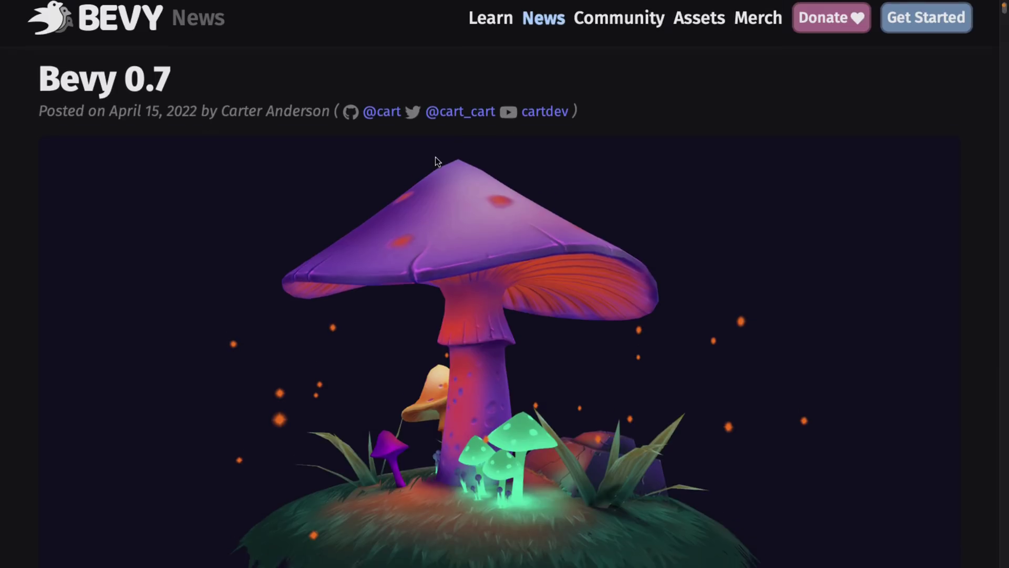
{"action": "scroll", "coordinate": [435, 161], "scroll_direction": "down", "scroll_amount": 5}
{"action": "scroll", "coordinate": [436, 161], "scroll_direction": "down", "scroll_amount": 2}
{"action": "scroll", "coordinate": [435, 160], "scroll_direction": "down", "scroll_amount": 2}
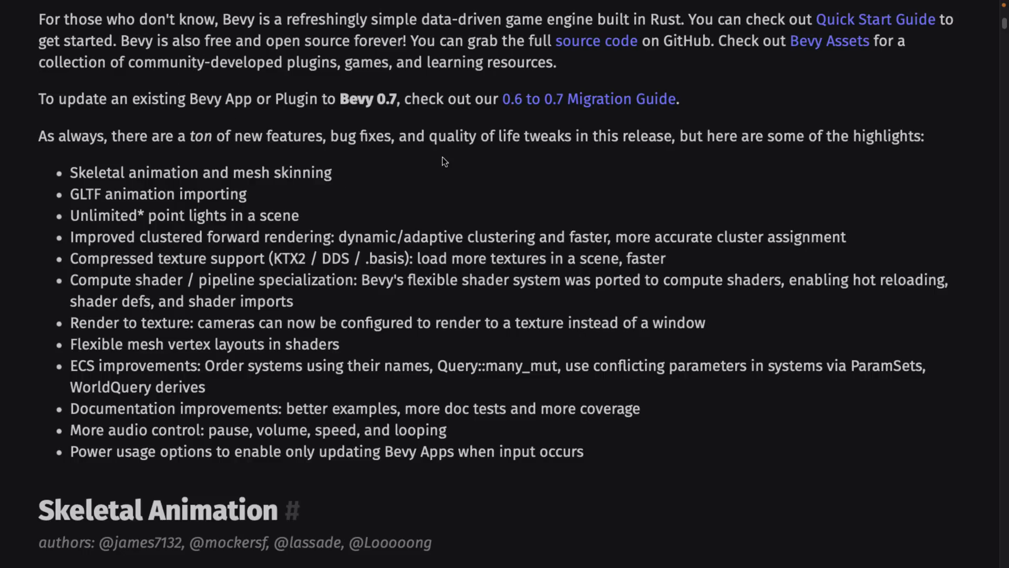
Step: Show gltf_skinned_mesh.rs and highlight the spawn_scene call on line 27 of its setup
{"action": "key", "text": "ctrl+Right"}
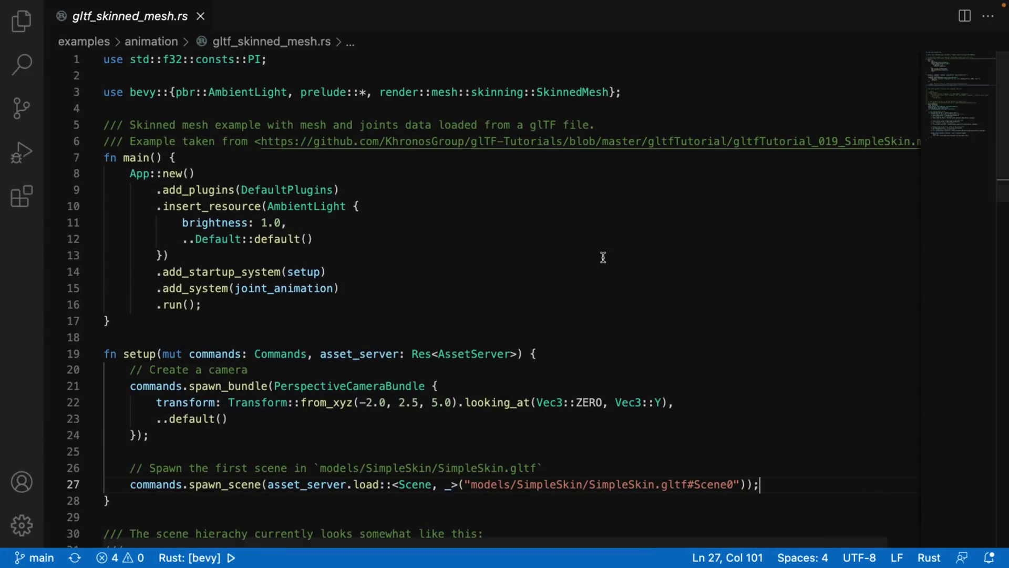
{"action": "scroll", "coordinate": [603, 257], "scroll_direction": "down", "scroll_amount": 6}
{"action": "scroll", "coordinate": [602, 257], "scroll_direction": "down", "scroll_amount": 13}
{"action": "scroll", "coordinate": [603, 257], "scroll_direction": "up", "scroll_amount": 5}
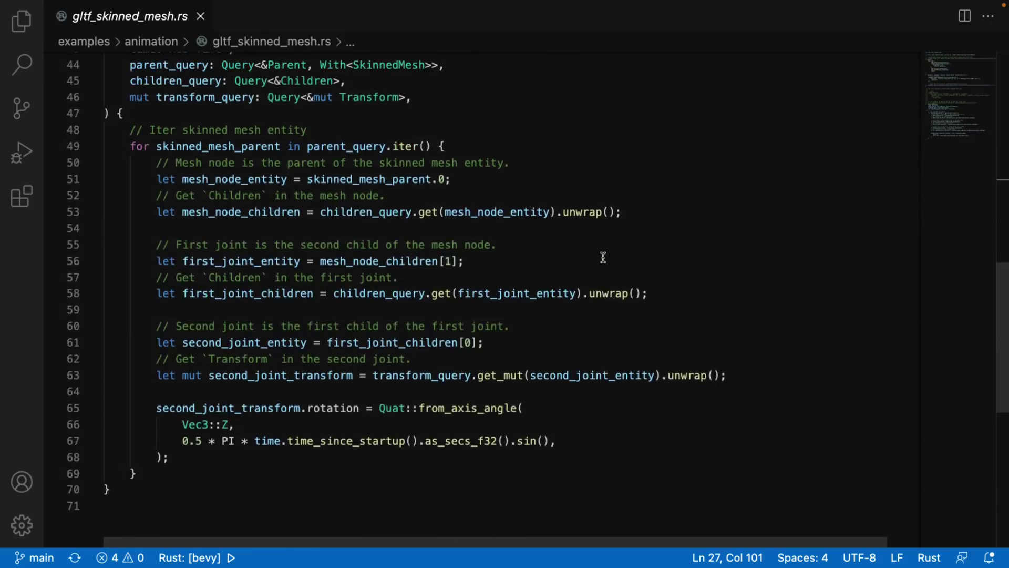
{"action": "scroll", "coordinate": [602, 257], "scroll_direction": "up", "scroll_amount": 6}
{"action": "scroll", "coordinate": [602, 257], "scroll_direction": "up", "scroll_amount": 4}
{"action": "scroll", "coordinate": [600, 256], "scroll_direction": "up", "scroll_amount": 3}
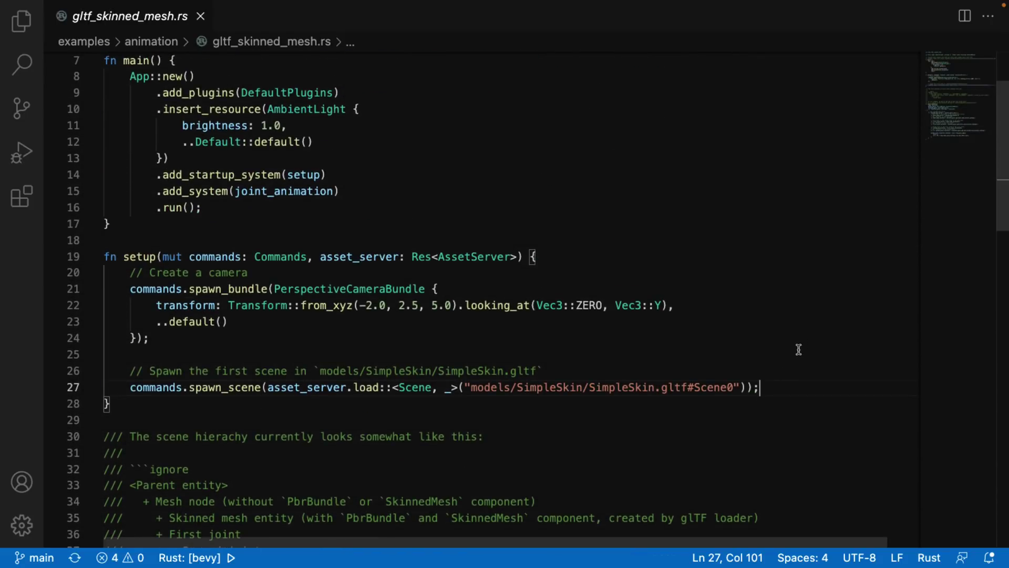
{"action": "left_click_drag", "start_coordinate": [773, 380], "coordinate": [126, 389]}
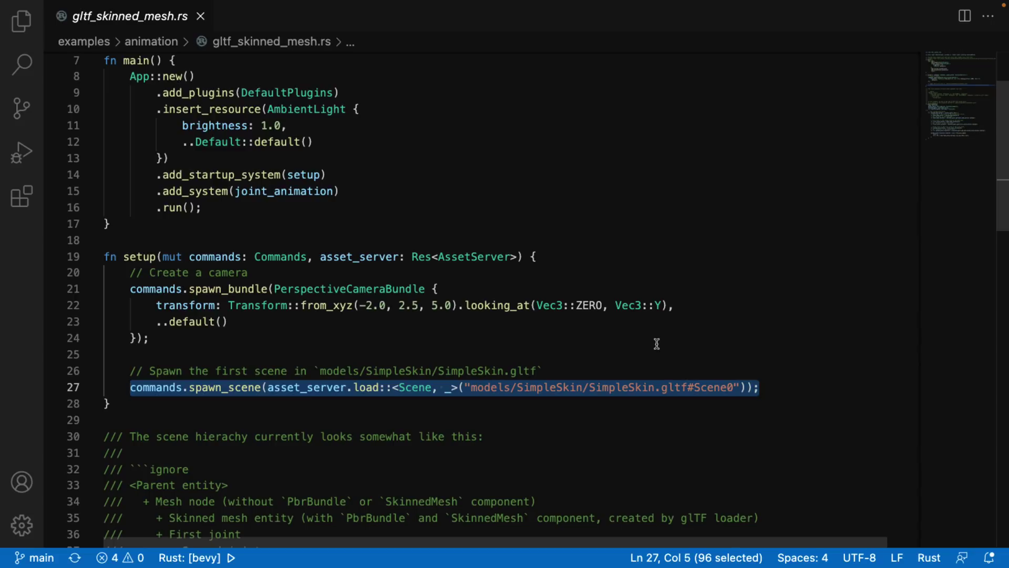
{"action": "left_click", "coordinate": [767, 333]}
{"action": "scroll", "coordinate": [768, 332], "scroll_direction": "down", "scroll_amount": 3}
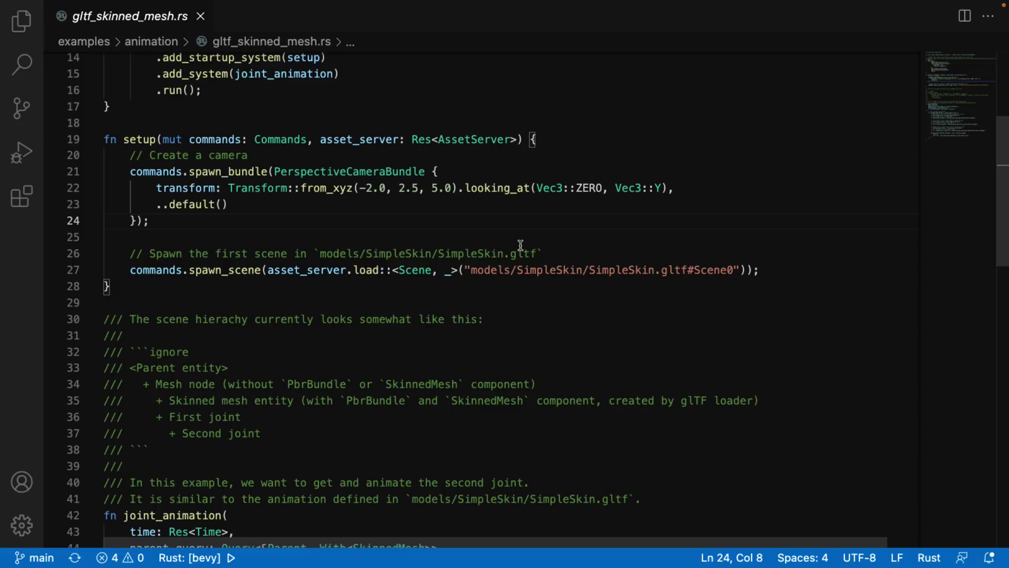
Step: Open examples/games/breakout.rs from the Explorer file tree and read its code
{"action": "left_click", "coordinate": [23, 20]}
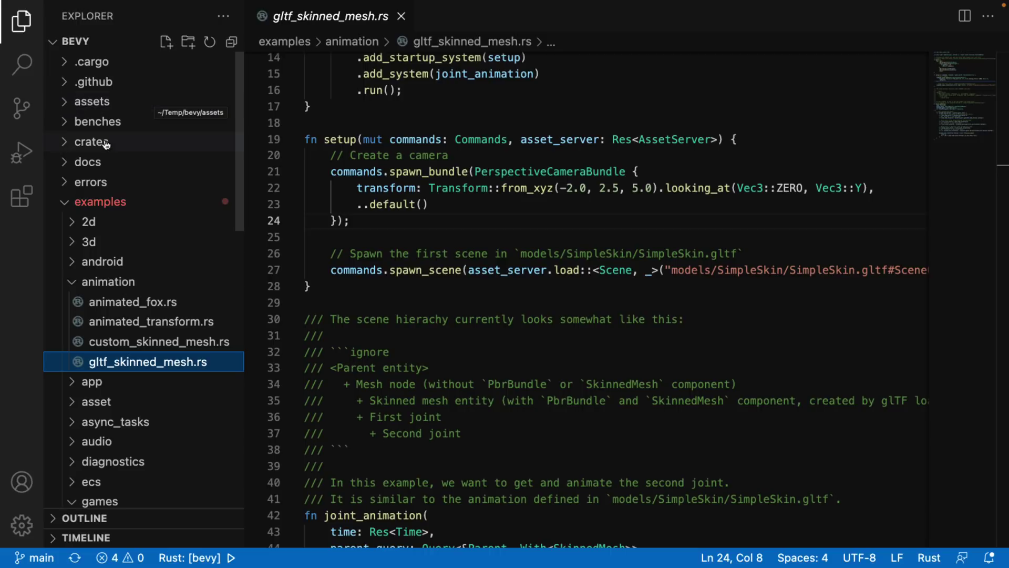
{"action": "left_click", "coordinate": [61, 204]}
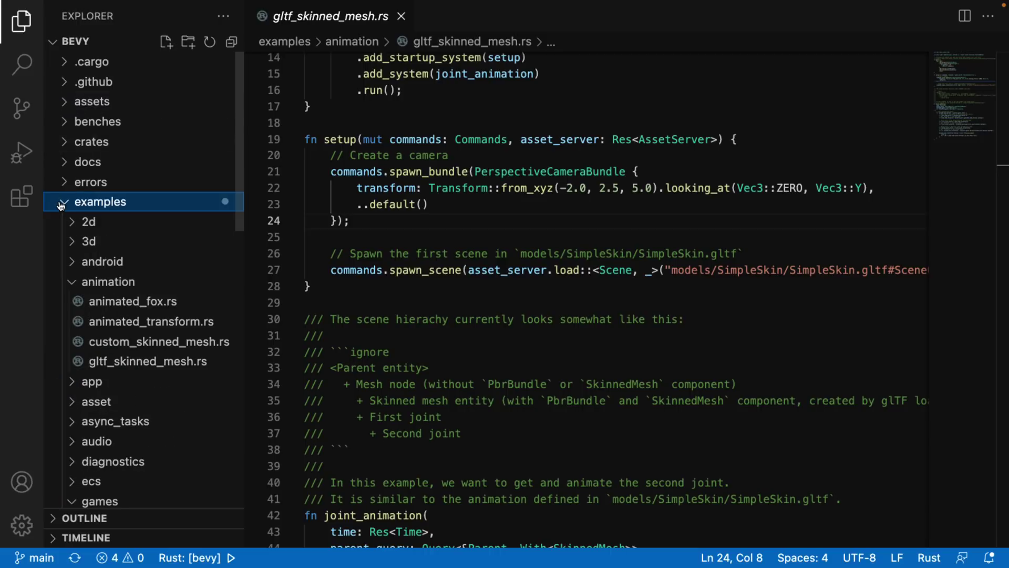
{"action": "scroll", "coordinate": [142, 250], "scroll_direction": "down", "scroll_amount": 1}
{"action": "scroll", "coordinate": [142, 251], "scroll_direction": "down", "scroll_amount": 5}
{"action": "scroll", "coordinate": [142, 251], "scroll_direction": "down", "scroll_amount": 1}
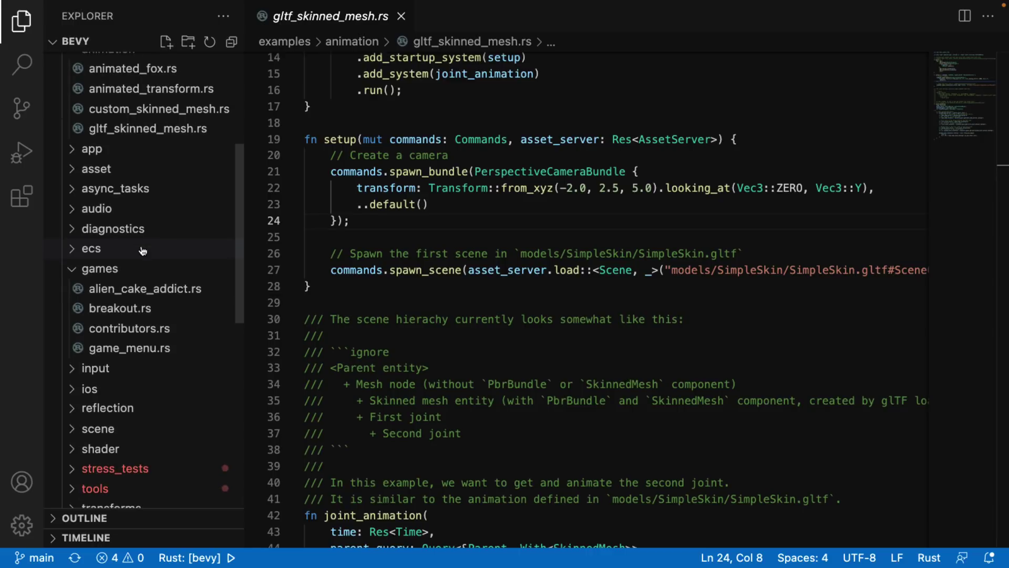
{"action": "scroll", "coordinate": [142, 251], "scroll_direction": "down", "scroll_amount": 3}
{"action": "scroll", "coordinate": [143, 251], "scroll_direction": "up", "scroll_amount": 3}
{"action": "scroll", "coordinate": [142, 251], "scroll_direction": "up", "scroll_amount": 4}
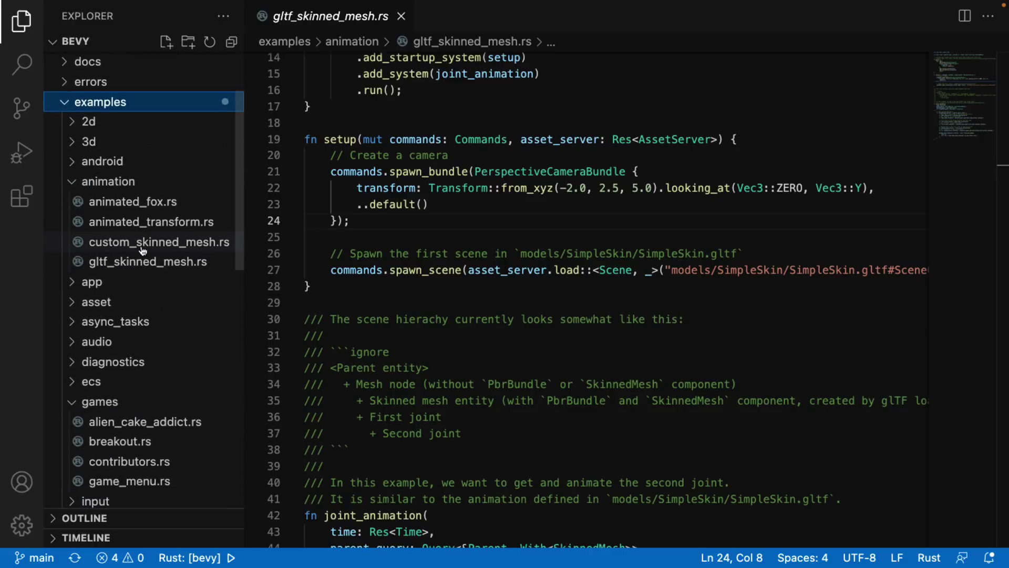
{"action": "scroll", "coordinate": [142, 250], "scroll_direction": "down", "scroll_amount": 3}
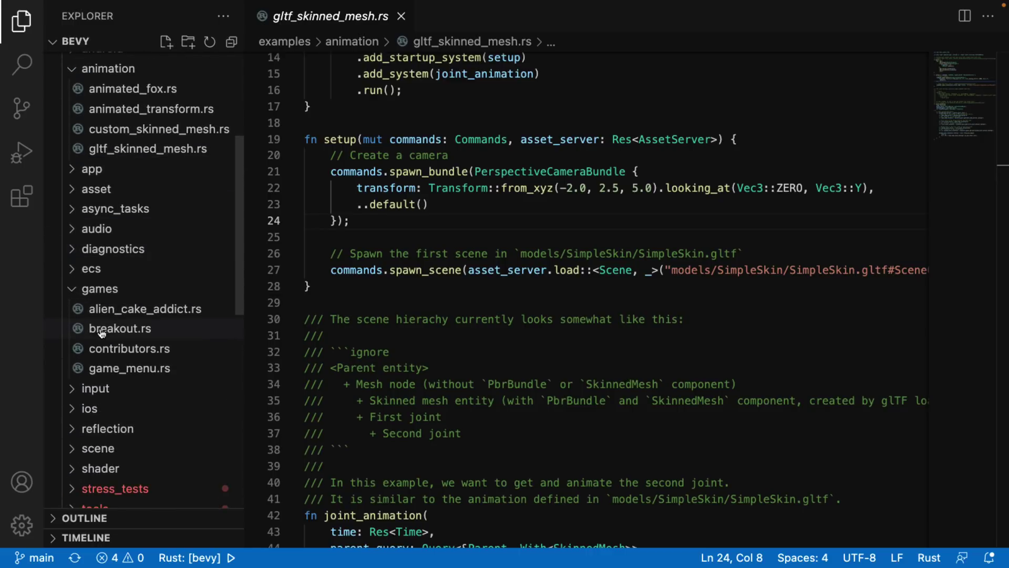
{"action": "double_click", "coordinate": [118, 329]}
{"action": "left_click", "coordinate": [749, 288]}
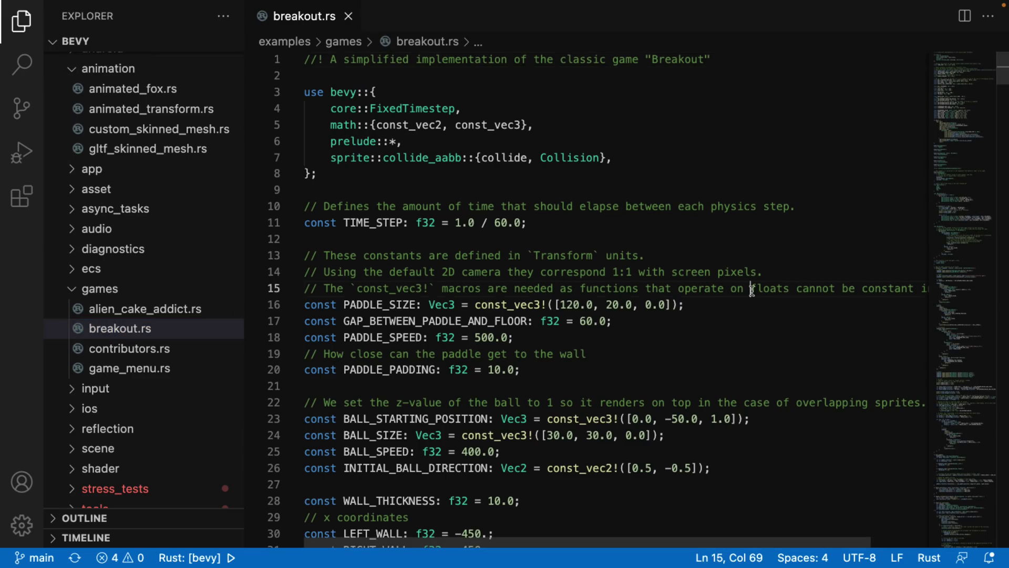
{"action": "scroll", "coordinate": [749, 289], "scroll_direction": "down", "scroll_amount": 3}
{"action": "scroll", "coordinate": [750, 290], "scroll_direction": "down", "scroll_amount": 10}
{"action": "scroll", "coordinate": [752, 291], "scroll_direction": "down", "scroll_amount": 20}
{"action": "scroll", "coordinate": [752, 291], "scroll_direction": "down", "scroll_amount": 20}
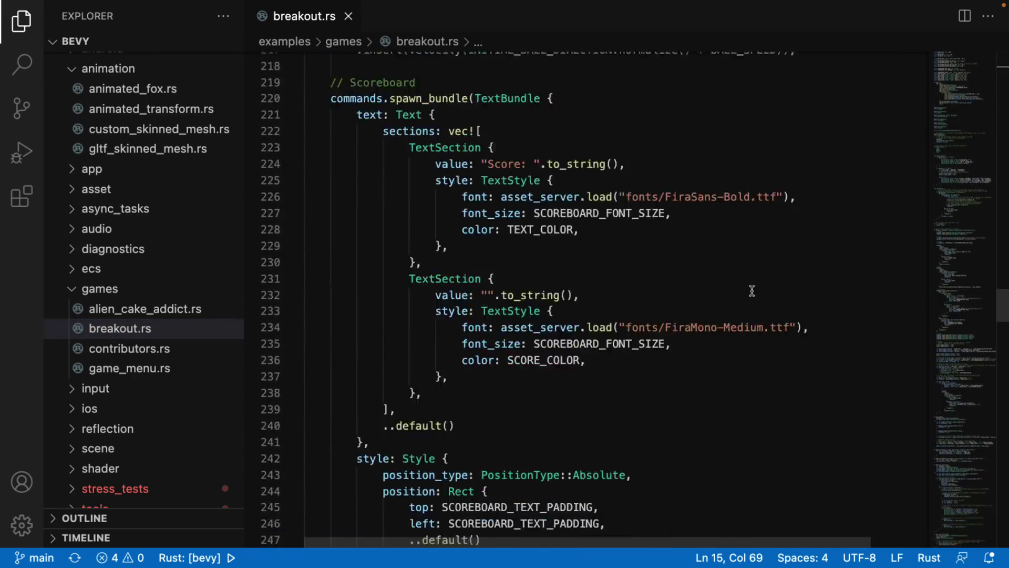
{"action": "scroll", "coordinate": [752, 291], "scroll_direction": "down", "scroll_amount": 20}
{"action": "scroll", "coordinate": [752, 291], "scroll_direction": "up", "scroll_amount": 20}
{"action": "scroll", "coordinate": [751, 291], "scroll_direction": "up", "scroll_amount": 20}
{"action": "scroll", "coordinate": [752, 291], "scroll_direction": "up", "scroll_amount": 20}
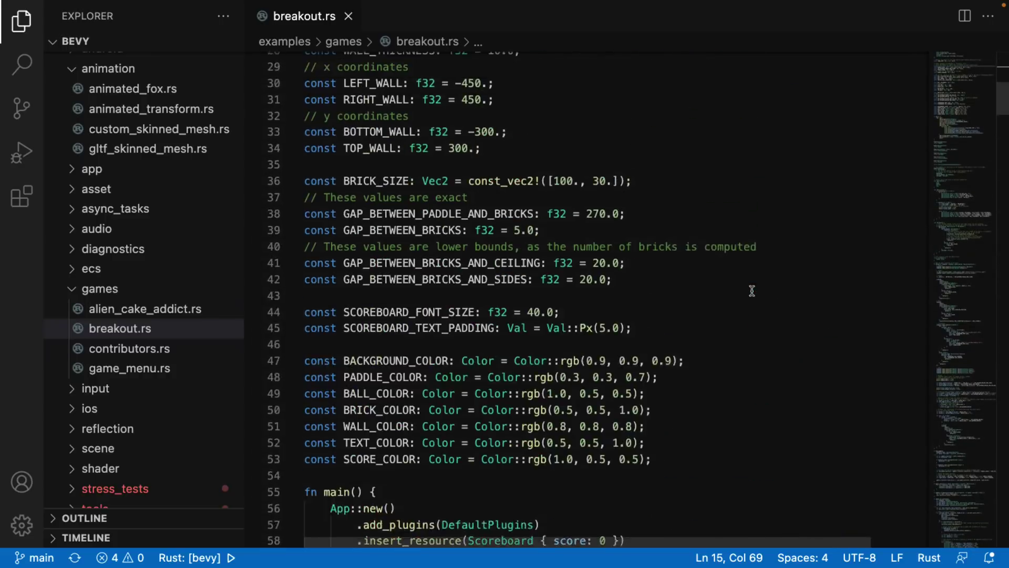
{"action": "scroll", "coordinate": [752, 291], "scroll_direction": "up", "scroll_amount": 4}
{"action": "scroll", "coordinate": [752, 291], "scroll_direction": "up", "scroll_amount": 5}
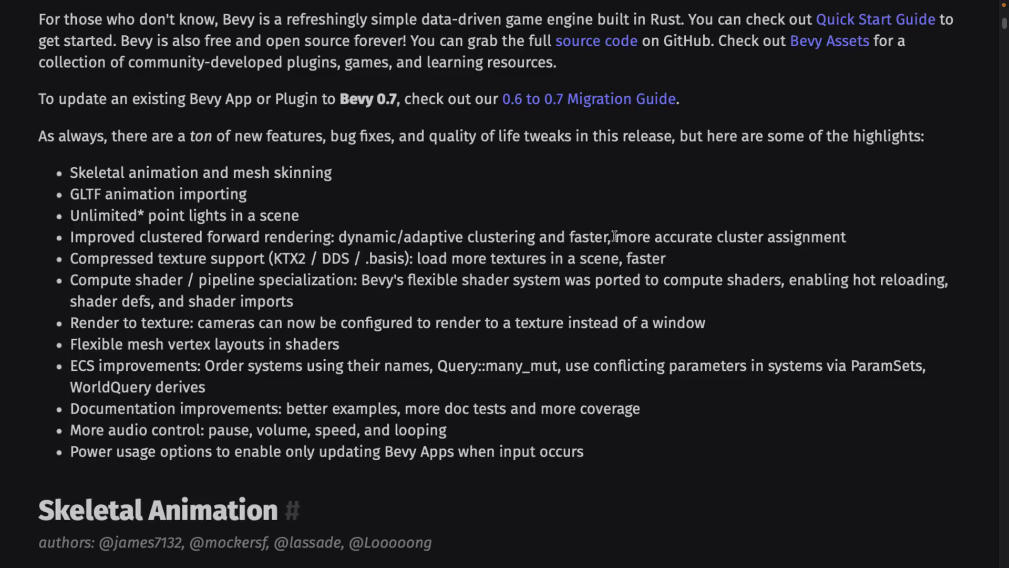
{"action": "scroll", "coordinate": [615, 237], "scroll_direction": "down", "scroll_amount": 1}
{"action": "scroll", "coordinate": [614, 236], "scroll_direction": "down", "scroll_amount": 2}
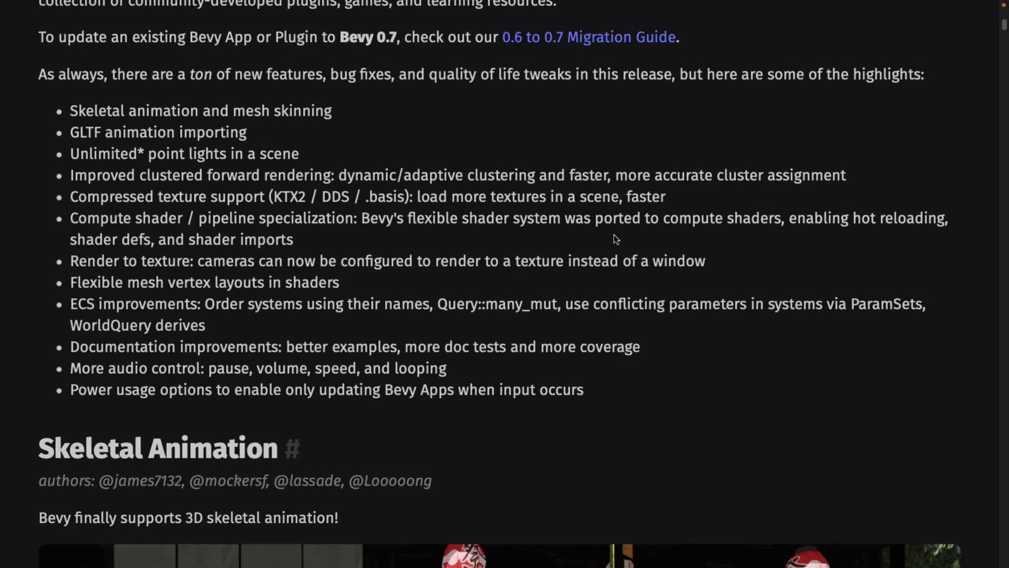
{"action": "scroll", "coordinate": [614, 239], "scroll_direction": "down", "scroll_amount": 3}
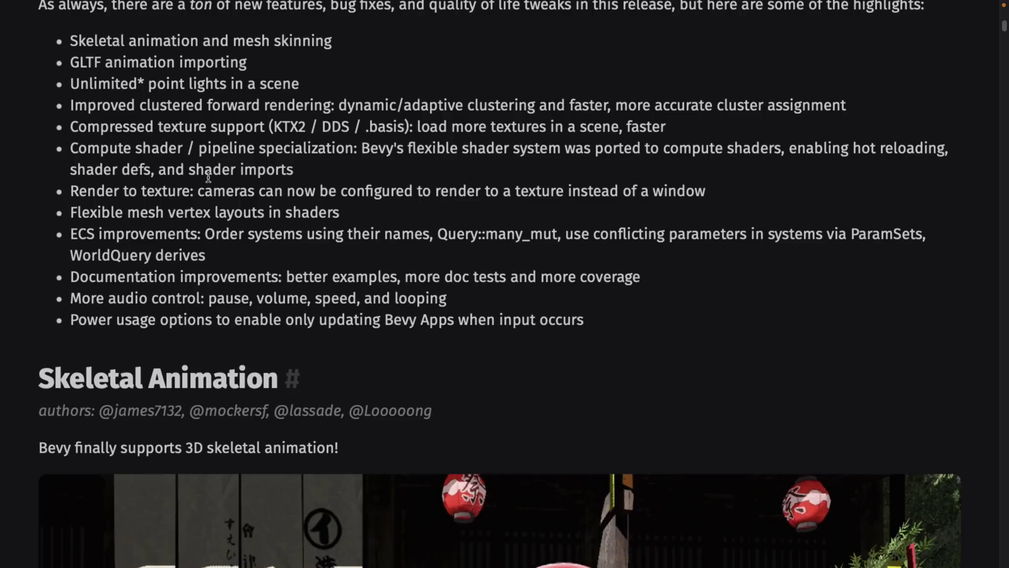
{"action": "scroll", "coordinate": [357, 201], "scroll_direction": "down", "scroll_amount": 1}
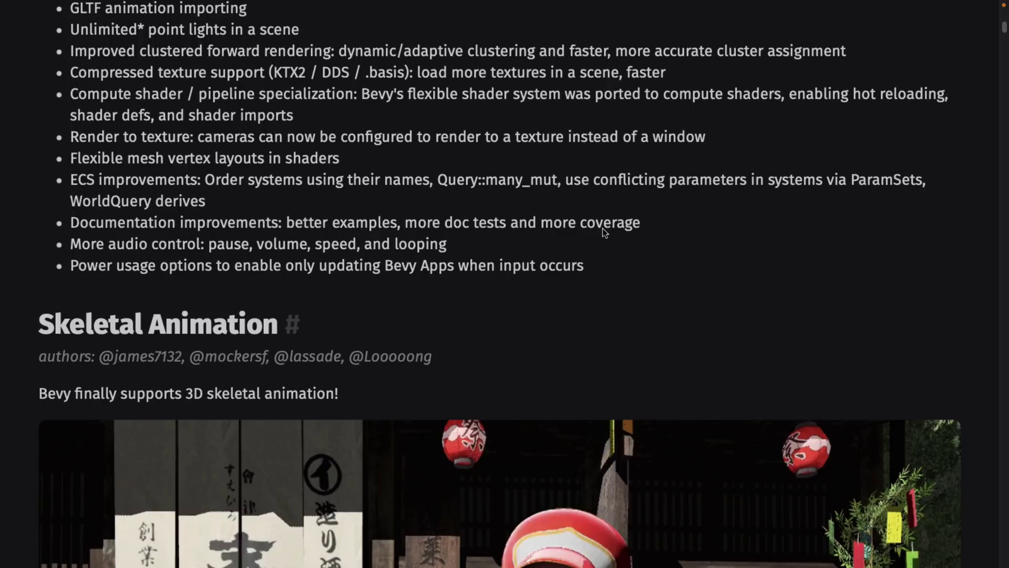
{"action": "scroll", "coordinate": [573, 250], "scroll_direction": "down", "scroll_amount": 3}
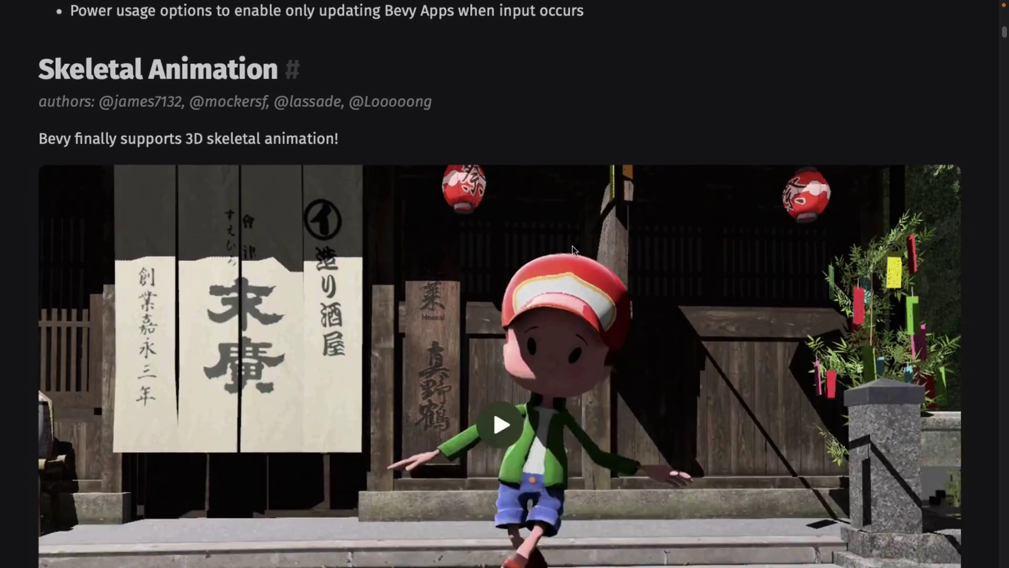
{"action": "scroll", "coordinate": [574, 251], "scroll_direction": "down", "scroll_amount": 3}
{"action": "scroll", "coordinate": [574, 251], "scroll_direction": "down", "scroll_amount": 4}
{"action": "scroll", "coordinate": [573, 251], "scroll_direction": "down", "scroll_amount": 5}
{"action": "scroll", "coordinate": [574, 251], "scroll_direction": "down", "scroll_amount": 5}
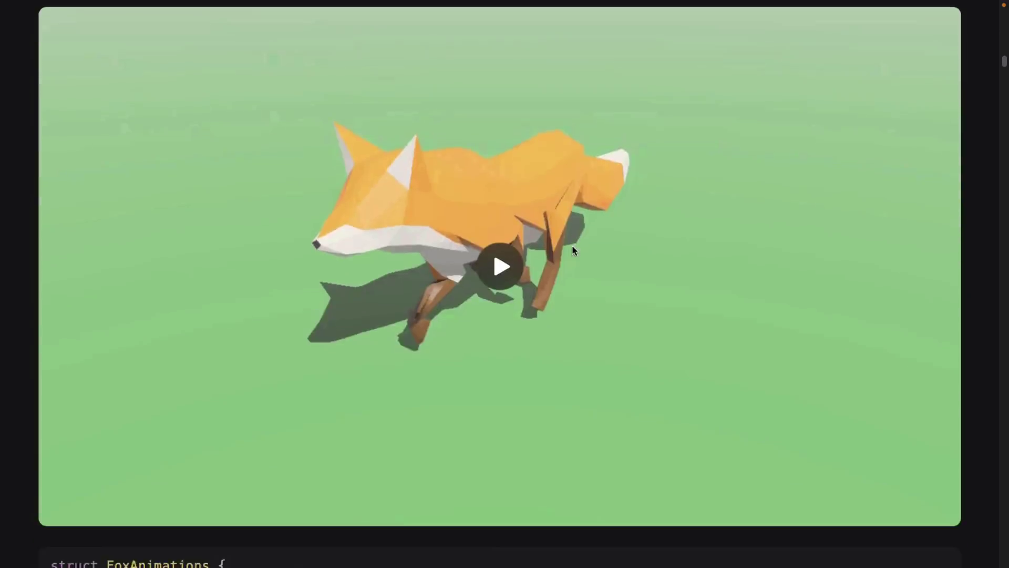
{"action": "scroll", "coordinate": [573, 251], "scroll_direction": "down", "scroll_amount": 4}
{"action": "scroll", "coordinate": [574, 250], "scroll_direction": "down", "scroll_amount": 3}
{"action": "scroll", "coordinate": [574, 251], "scroll_direction": "down", "scroll_amount": 1}
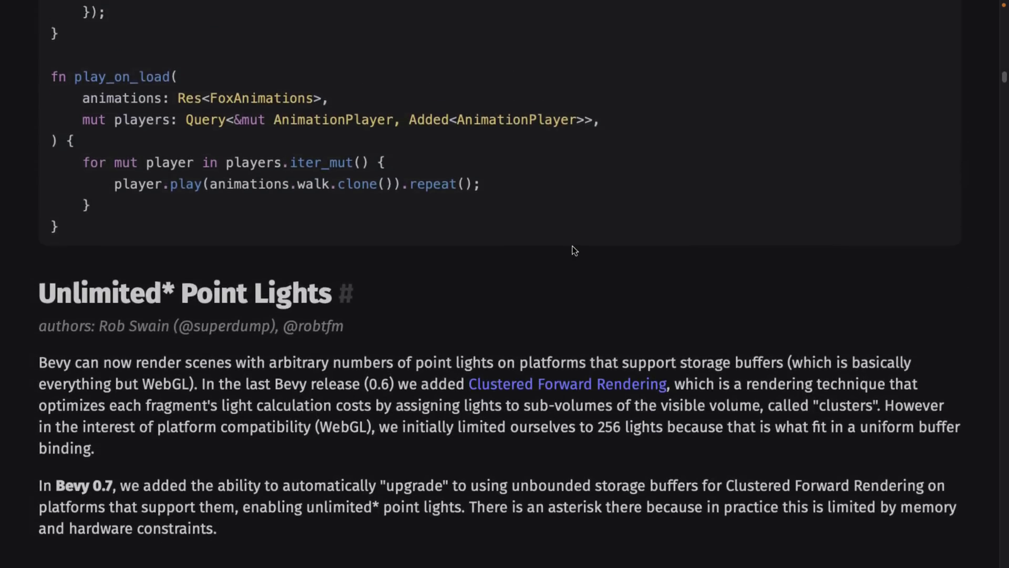
{"action": "scroll", "coordinate": [573, 251], "scroll_direction": "up", "scroll_amount": 1}
{"action": "scroll", "coordinate": [573, 251], "scroll_direction": "up", "scroll_amount": 3}
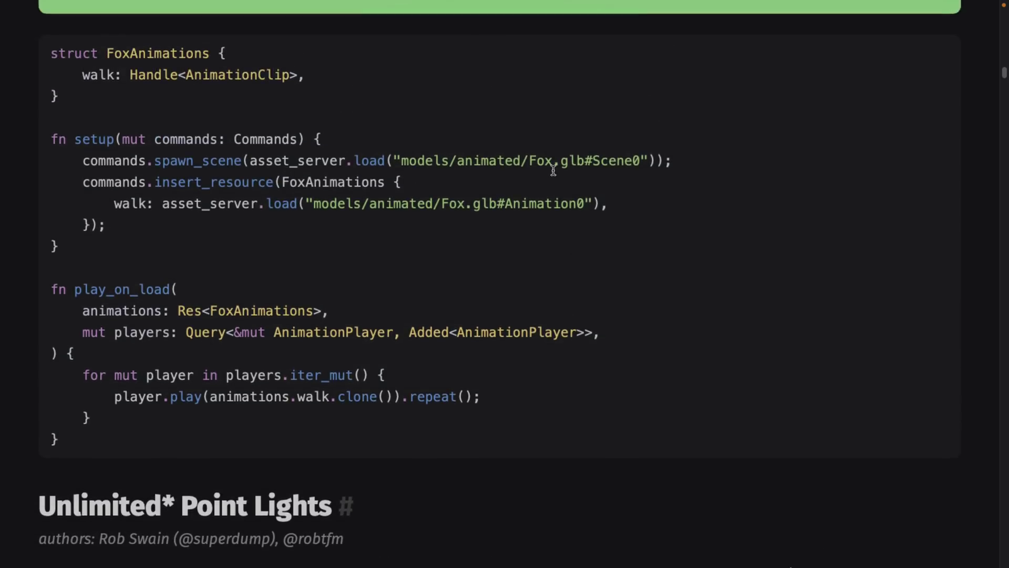
{"action": "scroll", "coordinate": [471, 200], "scroll_direction": "down", "scroll_amount": 1}
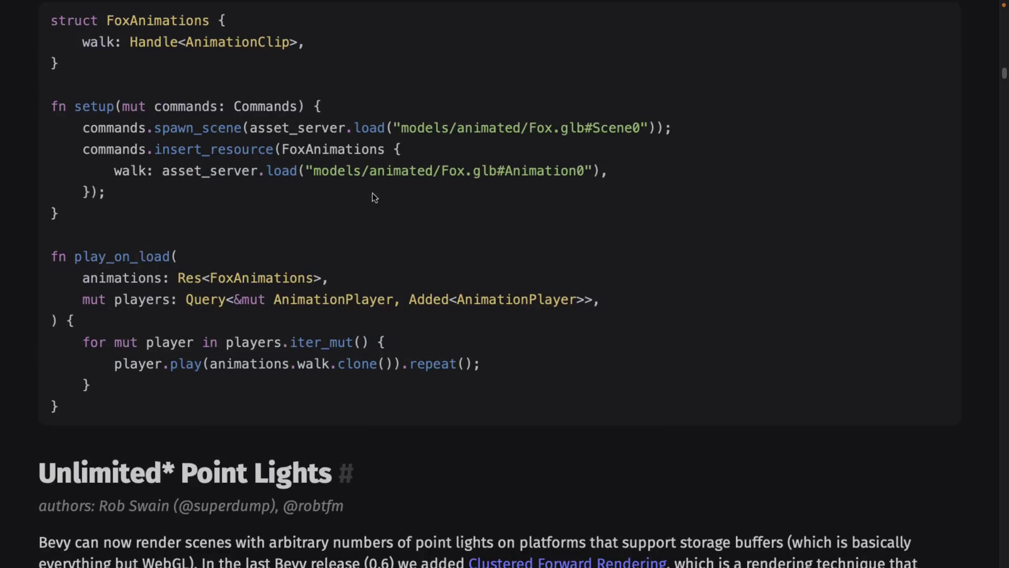
{"action": "scroll", "coordinate": [356, 317], "scroll_direction": "up", "scroll_amount": 2}
{"action": "scroll", "coordinate": [353, 312], "scroll_direction": "up", "scroll_amount": 5}
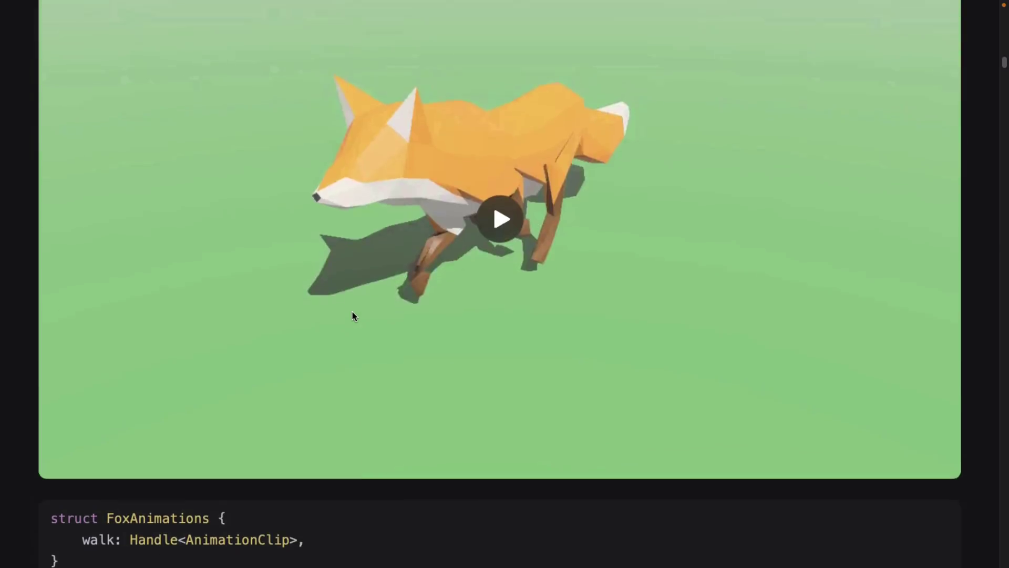
{"action": "scroll", "coordinate": [352, 312], "scroll_direction": "down", "scroll_amount": 4}
{"action": "scroll", "coordinate": [353, 313], "scroll_direction": "down", "scroll_amount": 5}
{"action": "scroll", "coordinate": [352, 312], "scroll_direction": "down", "scroll_amount": 2}
{"action": "scroll", "coordinate": [352, 316], "scroll_direction": "down", "scroll_amount": 1}
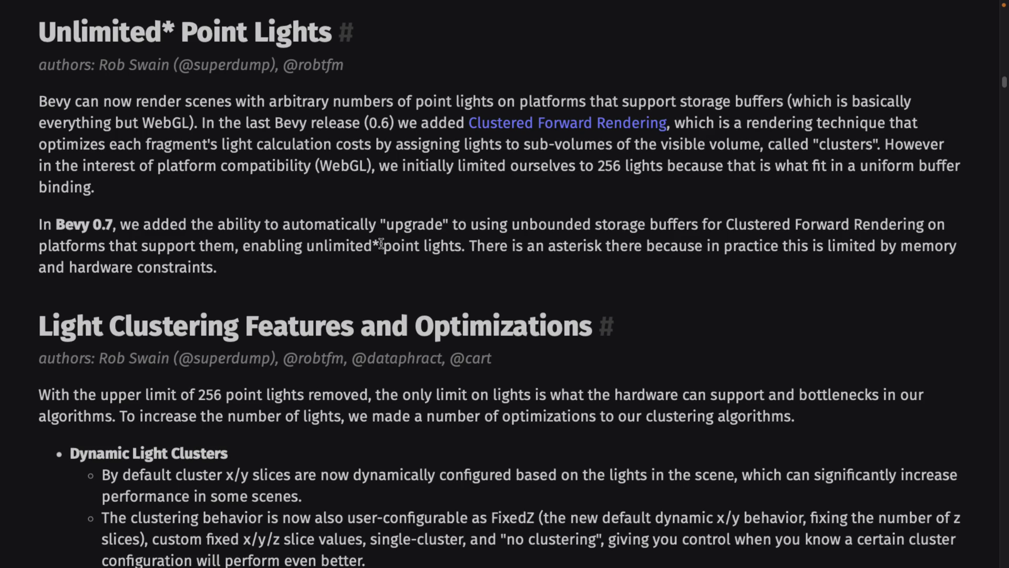
{"action": "scroll", "coordinate": [655, 264], "scroll_direction": "down", "scroll_amount": 3}
{"action": "scroll", "coordinate": [656, 264], "scroll_direction": "down", "scroll_amount": 10}
{"action": "scroll", "coordinate": [655, 263], "scroll_direction": "down", "scroll_amount": 10}
{"action": "scroll", "coordinate": [654, 263], "scroll_direction": "down", "scroll_amount": 10}
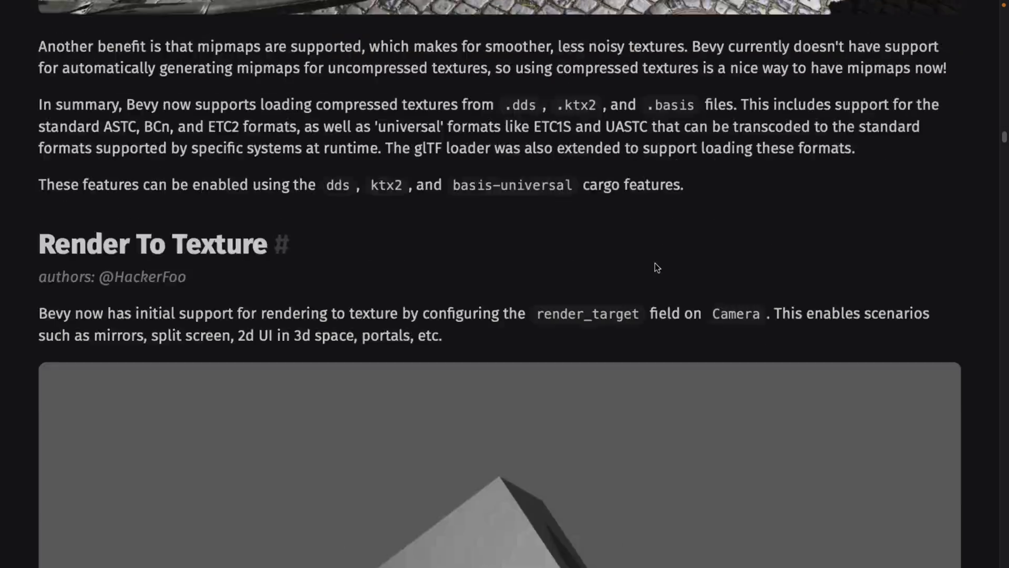
{"action": "scroll", "coordinate": [655, 263], "scroll_direction": "down", "scroll_amount": 10}
{"action": "scroll", "coordinate": [654, 264], "scroll_direction": "down", "scroll_amount": 10}
{"action": "scroll", "coordinate": [655, 267], "scroll_direction": "down", "scroll_amount": 10}
{"action": "scroll", "coordinate": [655, 268], "scroll_direction": "down", "scroll_amount": 10}
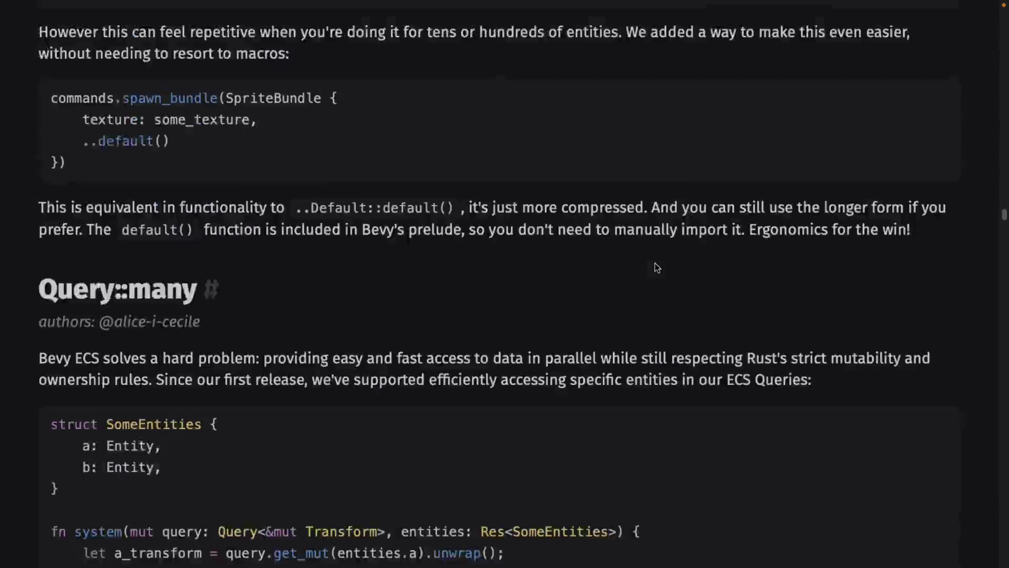
{"action": "scroll", "coordinate": [656, 268], "scroll_direction": "down", "scroll_amount": 10}
{"action": "scroll", "coordinate": [656, 267], "scroll_direction": "down", "scroll_amount": 10}
{"action": "scroll", "coordinate": [655, 268], "scroll_direction": "down", "scroll_amount": 10}
{"action": "scroll", "coordinate": [655, 268], "scroll_direction": "down", "scroll_amount": 10}
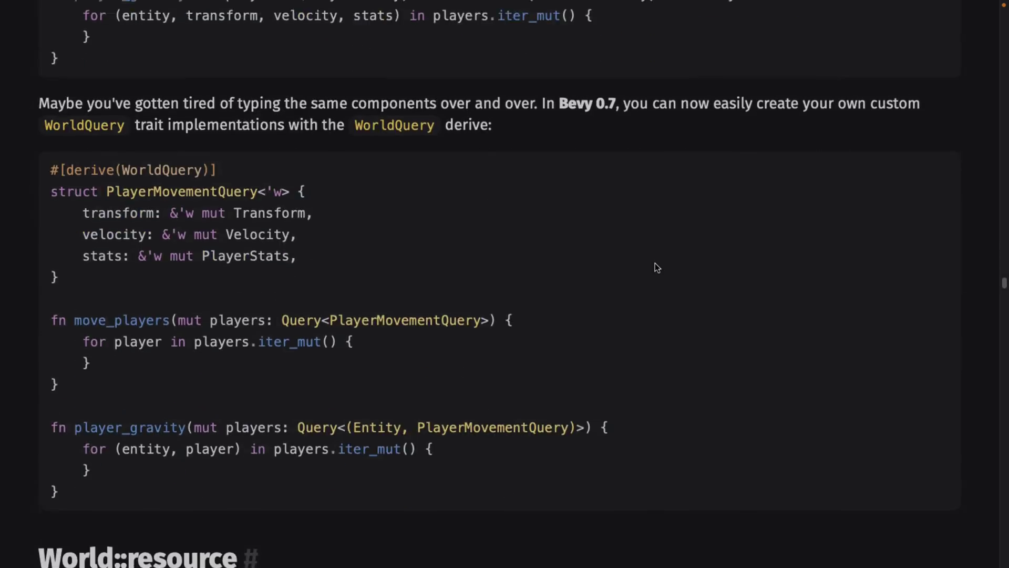
{"action": "scroll", "coordinate": [655, 267], "scroll_direction": "down", "scroll_amount": 5}
{"action": "scroll", "coordinate": [656, 268], "scroll_direction": "down", "scroll_amount": 10}
{"action": "scroll", "coordinate": [656, 268], "scroll_direction": "down", "scroll_amount": 10}
{"action": "scroll", "coordinate": [655, 267], "scroll_direction": "down", "scroll_amount": 10}
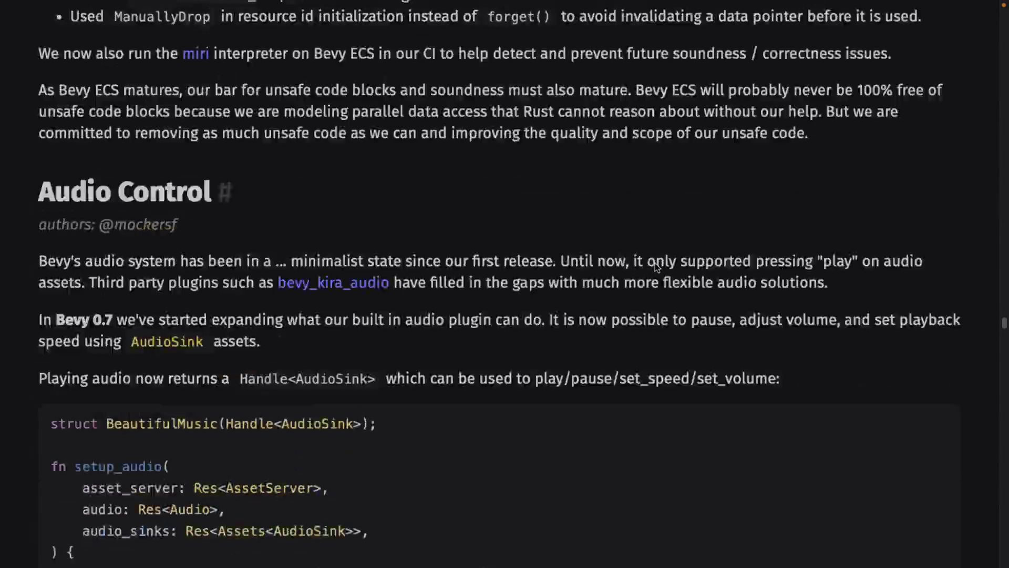
{"action": "scroll", "coordinate": [656, 268], "scroll_direction": "down", "scroll_amount": 5}
{"action": "scroll", "coordinate": [655, 268], "scroll_direction": "down", "scroll_amount": 10}
{"action": "scroll", "coordinate": [655, 267], "scroll_direction": "down", "scroll_amount": 5}
{"action": "scroll", "coordinate": [655, 268], "scroll_direction": "down", "scroll_amount": 10}
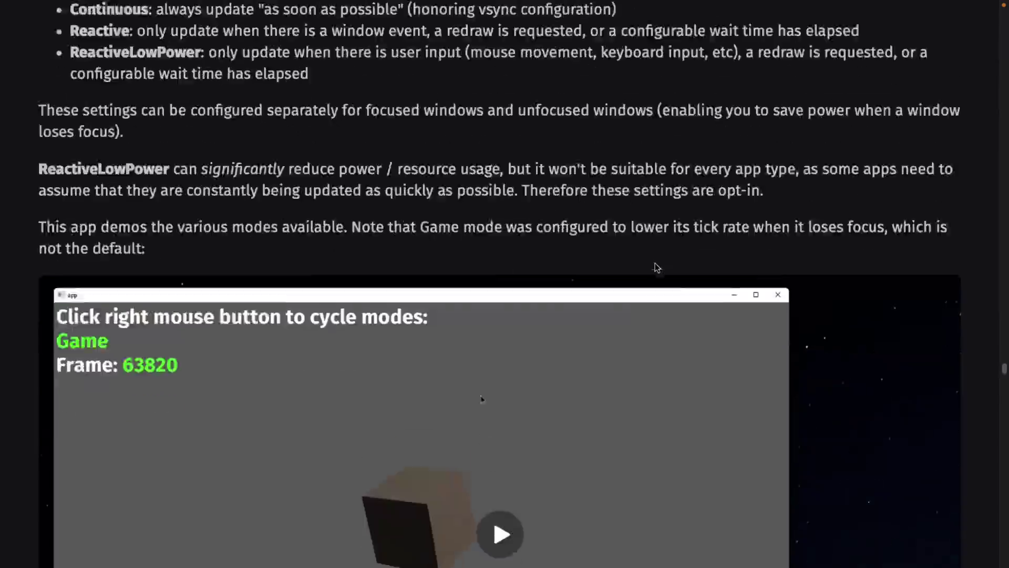
{"action": "scroll", "coordinate": [655, 268], "scroll_direction": "up", "scroll_amount": 10}
{"action": "scroll", "coordinate": [655, 267], "scroll_direction": "up", "scroll_amount": 15}
{"action": "scroll", "coordinate": [655, 268], "scroll_direction": "down", "scroll_amount": 10}
{"action": "scroll", "coordinate": [656, 267], "scroll_direction": "down", "scroll_amount": 10}
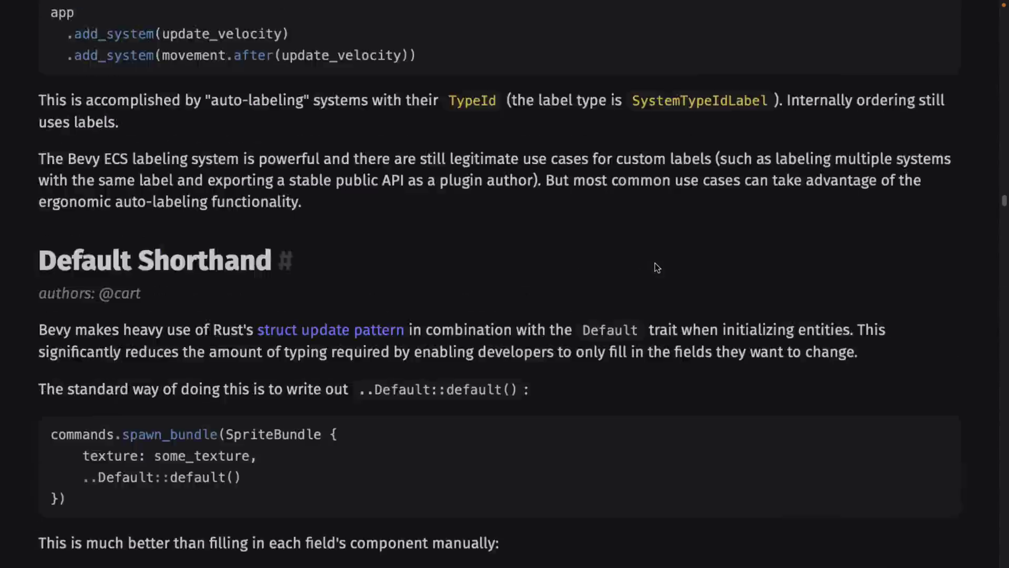
{"action": "scroll", "coordinate": [655, 267], "scroll_direction": "down", "scroll_amount": 10}
{"action": "scroll", "coordinate": [655, 268], "scroll_direction": "down", "scroll_amount": 10}
{"action": "scroll", "coordinate": [655, 268], "scroll_direction": "up", "scroll_amount": 10}
{"action": "scroll", "coordinate": [656, 267], "scroll_direction": "up", "scroll_amount": 10}
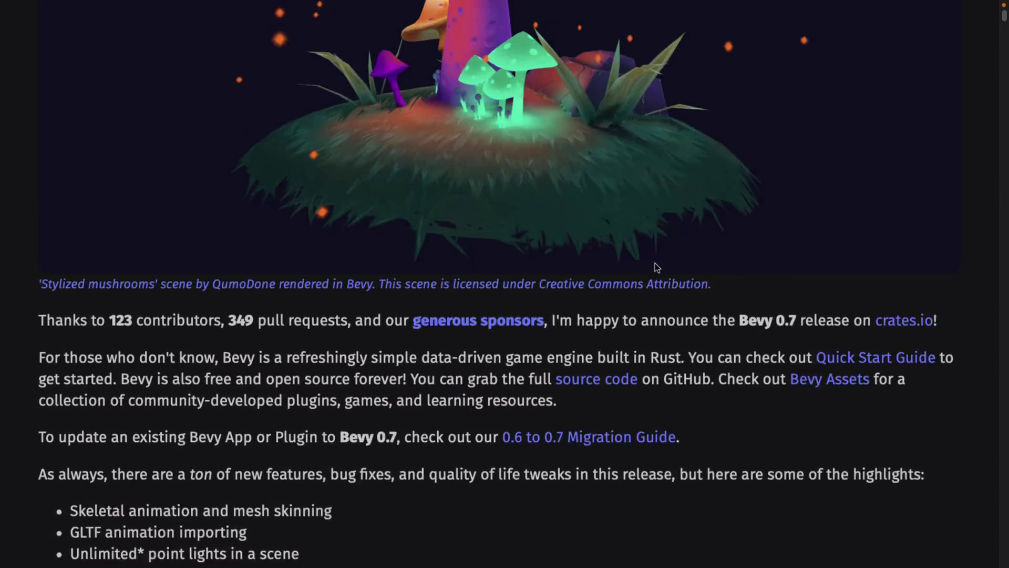
{"action": "scroll", "coordinate": [655, 267], "scroll_direction": "up", "scroll_amount": 2}
{"action": "scroll", "coordinate": [655, 267], "scroll_direction": "down", "scroll_amount": 5}
{"action": "scroll", "coordinate": [655, 267], "scroll_direction": "up", "scroll_amount": 1}
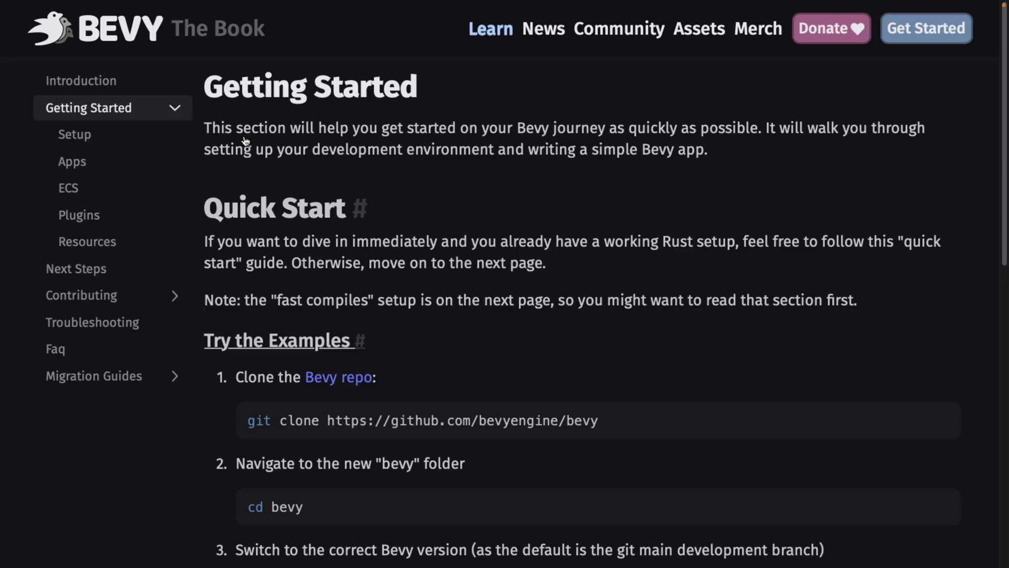
{"action": "scroll", "coordinate": [532, 182], "scroll_direction": "down", "scroll_amount": 3}
{"action": "scroll", "coordinate": [533, 182], "scroll_direction": "down", "scroll_amount": 3}
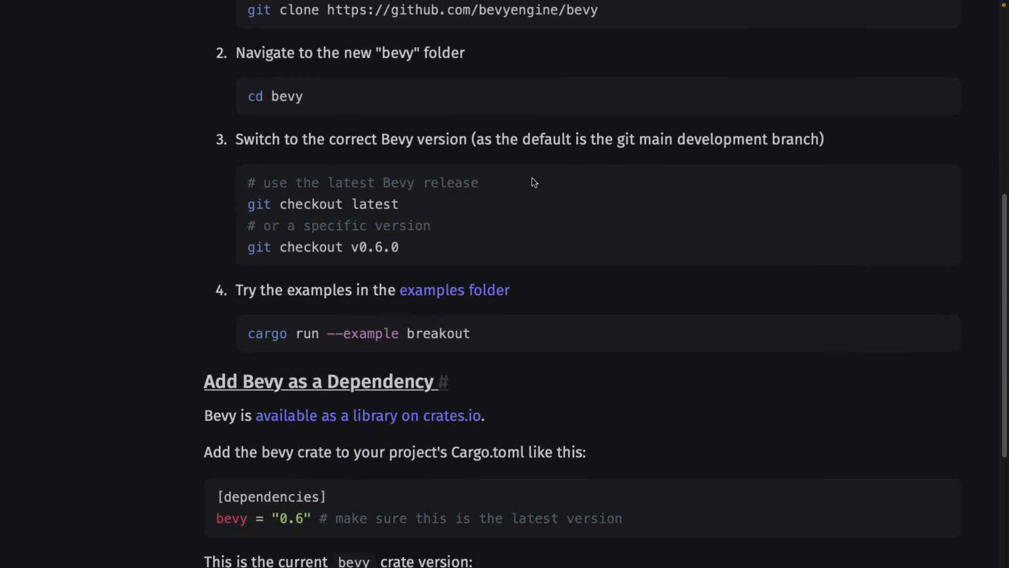
{"action": "scroll", "coordinate": [533, 182], "scroll_direction": "up", "scroll_amount": 6}
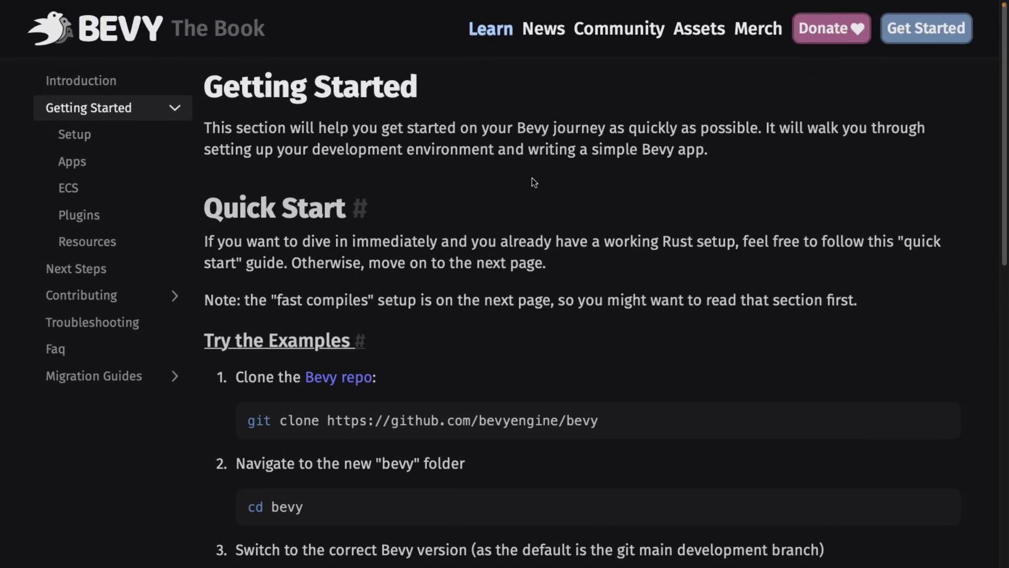
{"action": "scroll", "coordinate": [533, 182], "scroll_direction": "down", "scroll_amount": 3}
{"action": "scroll", "coordinate": [532, 182], "scroll_direction": "down", "scroll_amount": 4}
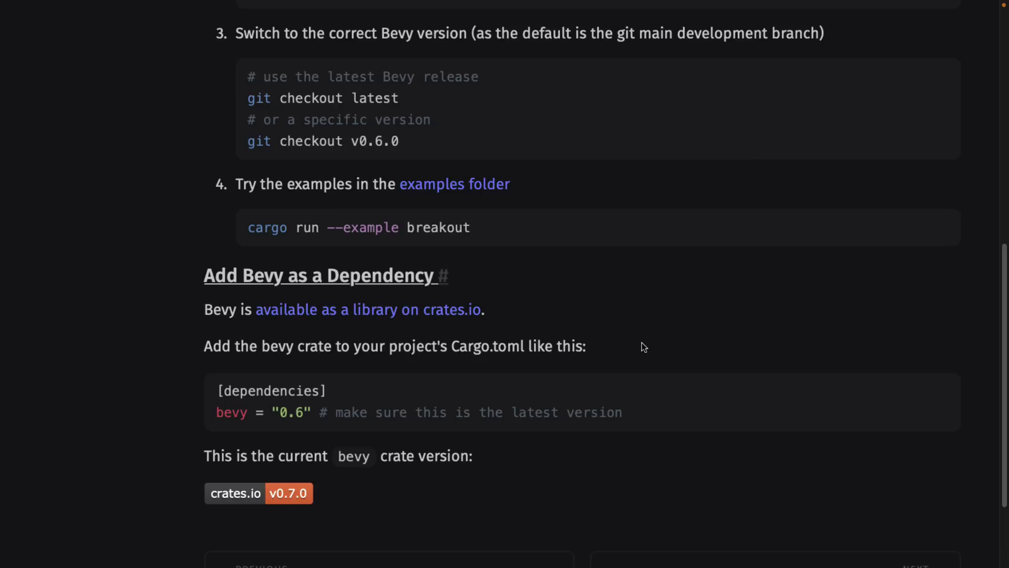
{"action": "scroll", "coordinate": [642, 347], "scroll_direction": "up", "scroll_amount": 5}
{"action": "scroll", "coordinate": [642, 347], "scroll_direction": "up", "scroll_amount": 2}
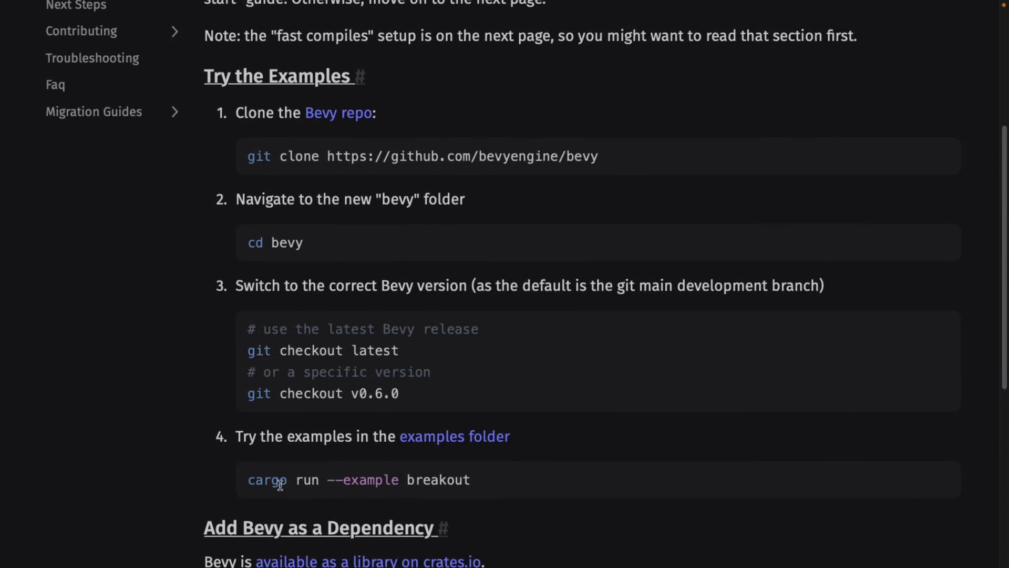
Step: Select 'breakout' in the Quick Start cargo run example command
{"action": "double_click", "coordinate": [434, 477]}
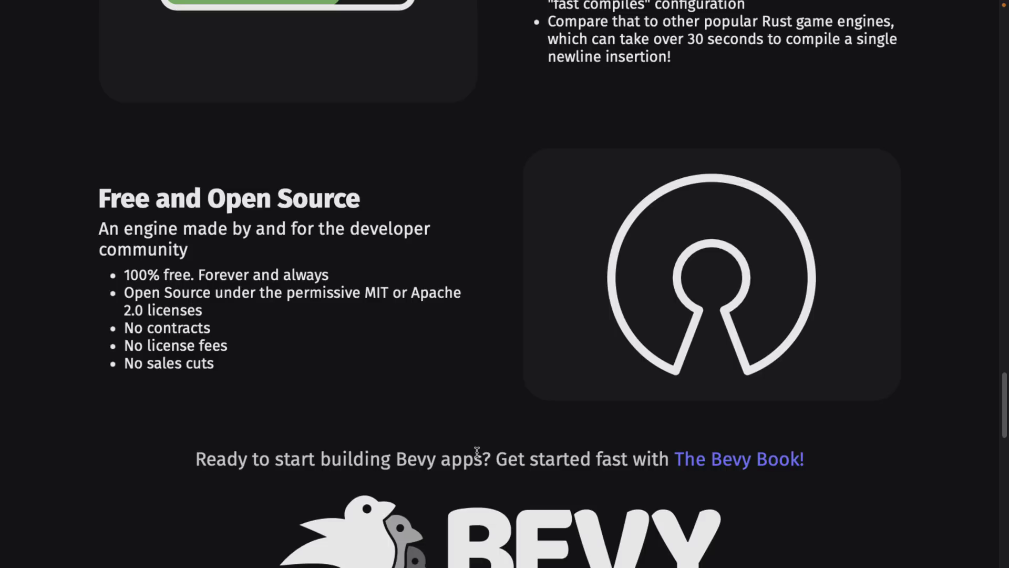
{"action": "scroll", "coordinate": [477, 452], "scroll_direction": "up", "scroll_amount": 10}
{"action": "scroll", "coordinate": [477, 452], "scroll_direction": "up", "scroll_amount": 10}
{"action": "scroll", "coordinate": [476, 451], "scroll_direction": "up", "scroll_amount": 5}
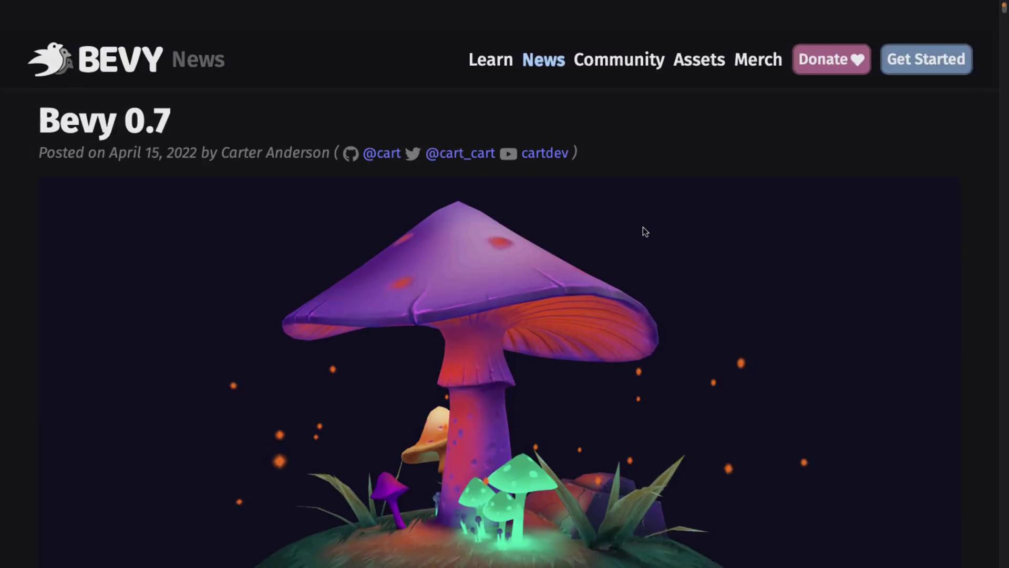
{"action": "scroll", "coordinate": [642, 229], "scroll_direction": "down", "scroll_amount": 5}
{"action": "scroll", "coordinate": [642, 229], "scroll_direction": "down", "scroll_amount": 4}
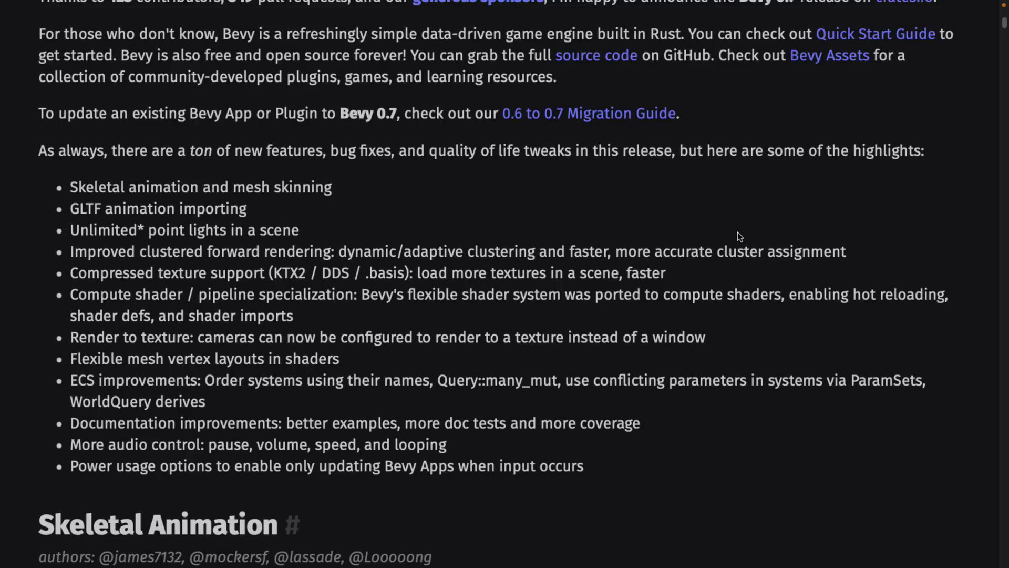
Step: Follow the '0.6 to 0.7 Migration Guide' link to the Bevy Book page
{"action": "left_click", "coordinate": [609, 113]}
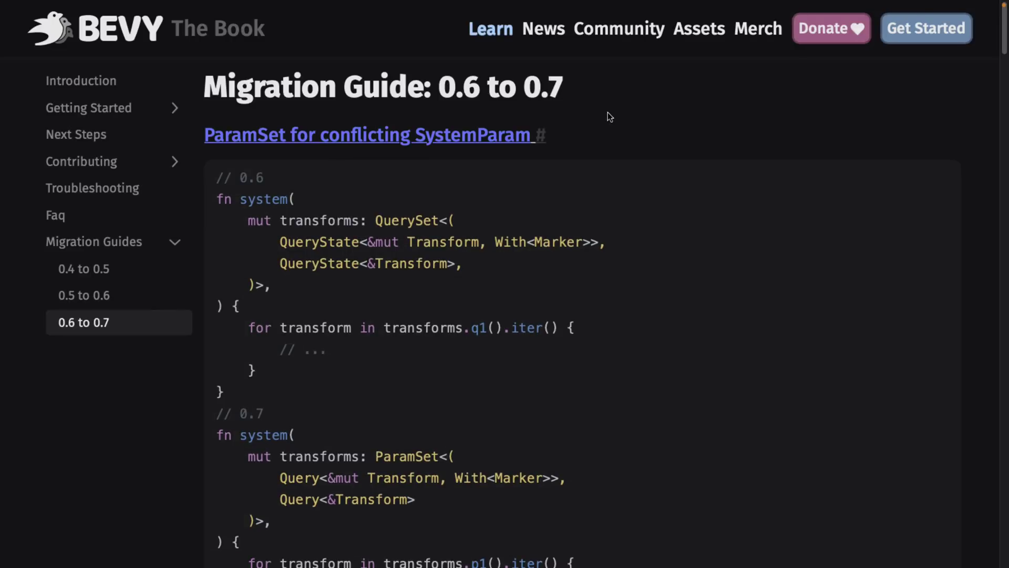
{"action": "scroll", "coordinate": [608, 115], "scroll_direction": "down", "scroll_amount": 5}
{"action": "scroll", "coordinate": [607, 116], "scroll_direction": "down", "scroll_amount": 5}
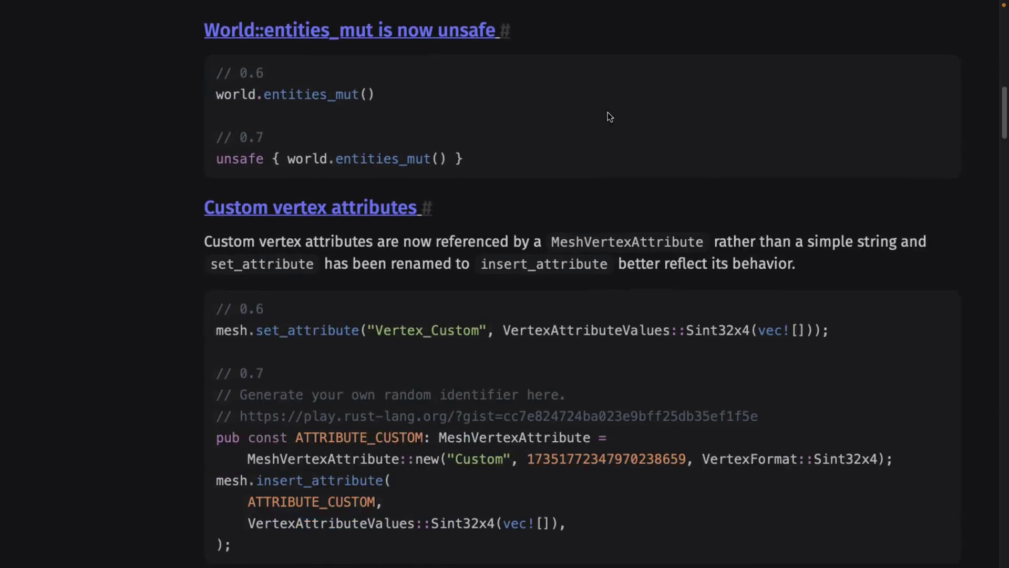
{"action": "scroll", "coordinate": [608, 116], "scroll_direction": "down", "scroll_amount": 5}
{"action": "scroll", "coordinate": [608, 115], "scroll_direction": "down", "scroll_amount": 5}
{"action": "scroll", "coordinate": [608, 114], "scroll_direction": "down", "scroll_amount": 5}
{"action": "scroll", "coordinate": [607, 115], "scroll_direction": "down", "scroll_amount": 5}
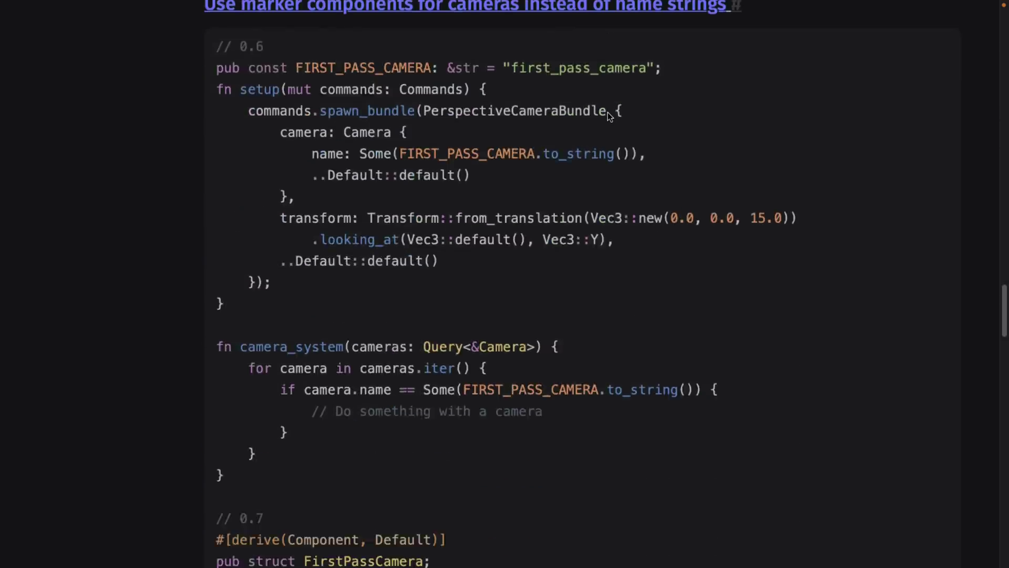
{"action": "scroll", "coordinate": [609, 115], "scroll_direction": "down", "scroll_amount": 5}
{"action": "scroll", "coordinate": [608, 117], "scroll_direction": "up", "scroll_amount": 10}
{"action": "scroll", "coordinate": [607, 117], "scroll_direction": "up", "scroll_amount": 10}
{"action": "scroll", "coordinate": [609, 117], "scroll_direction": "up", "scroll_amount": 3}
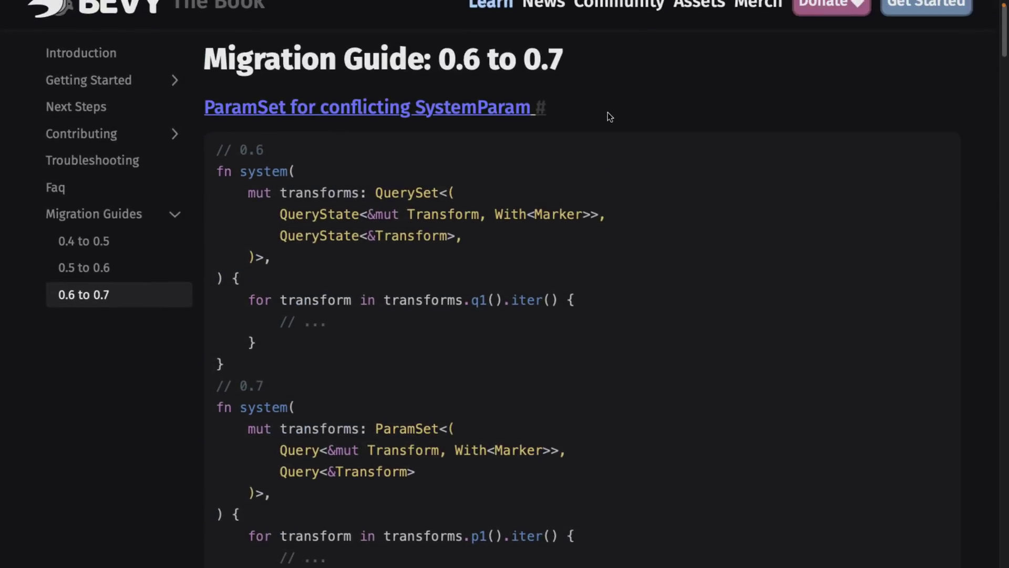
{"action": "scroll", "coordinate": [608, 117], "scroll_direction": "up", "scroll_amount": 1}
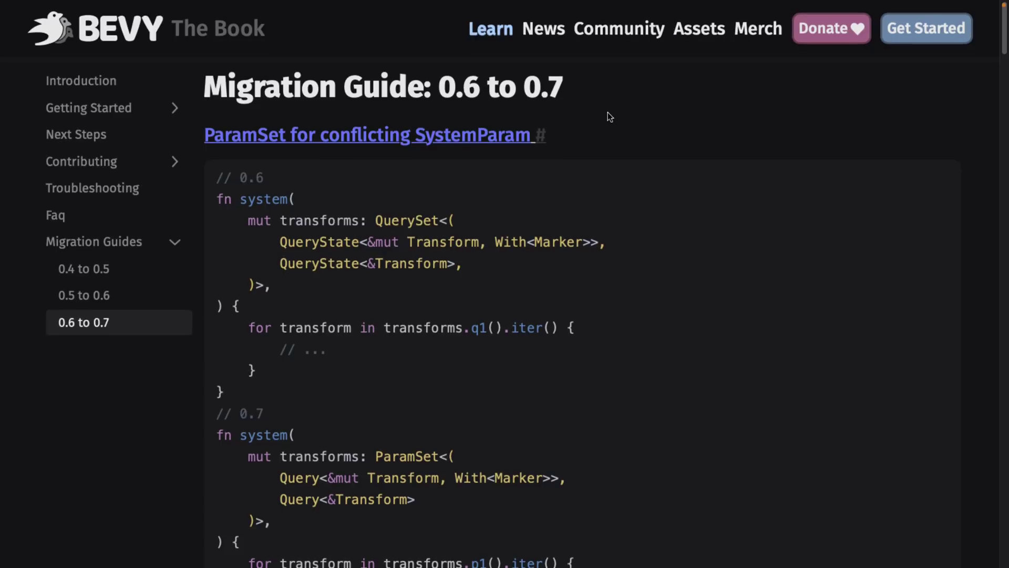